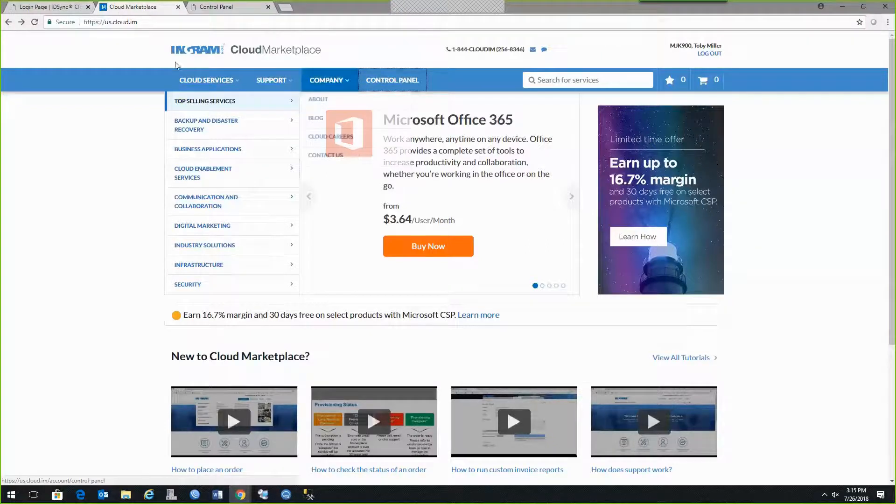
Step: Open the Transcorr customer's control panel from the Ingram customers list and view its Microsoft CSP subscriptions
{"action": "left_click", "coordinate": [392, 81]}
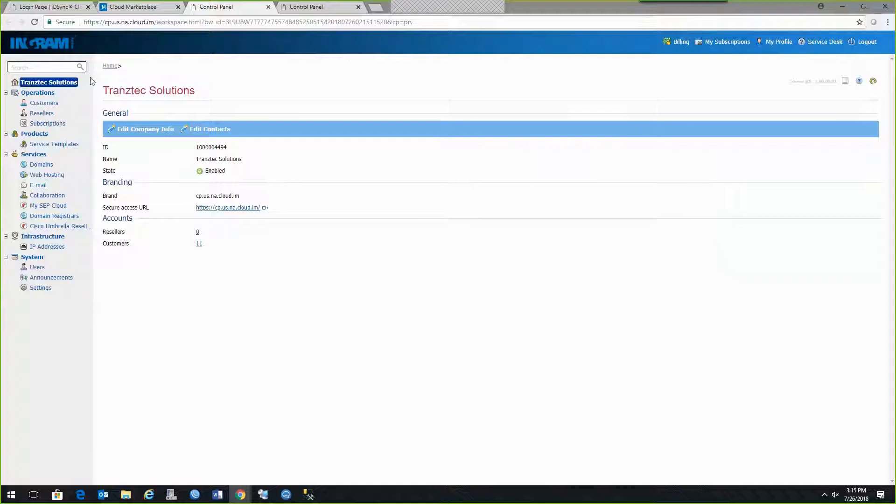
{"action": "left_click", "coordinate": [46, 103]}
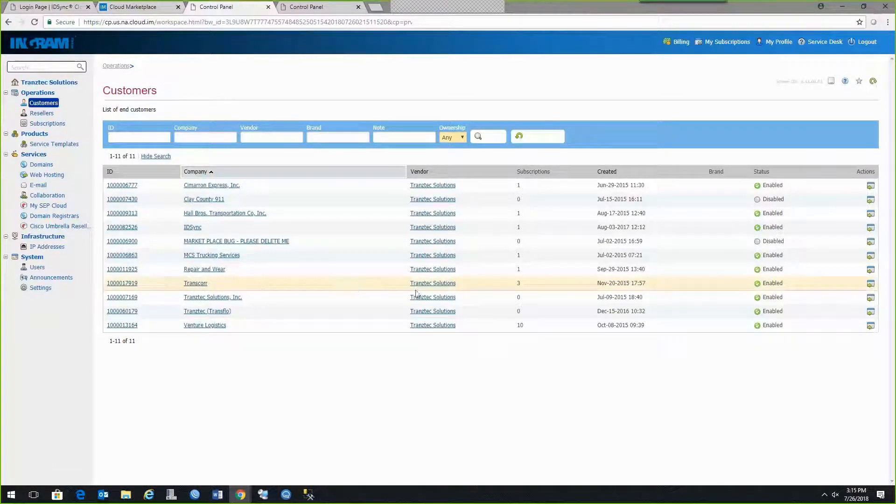
{"action": "left_click", "coordinate": [871, 284]}
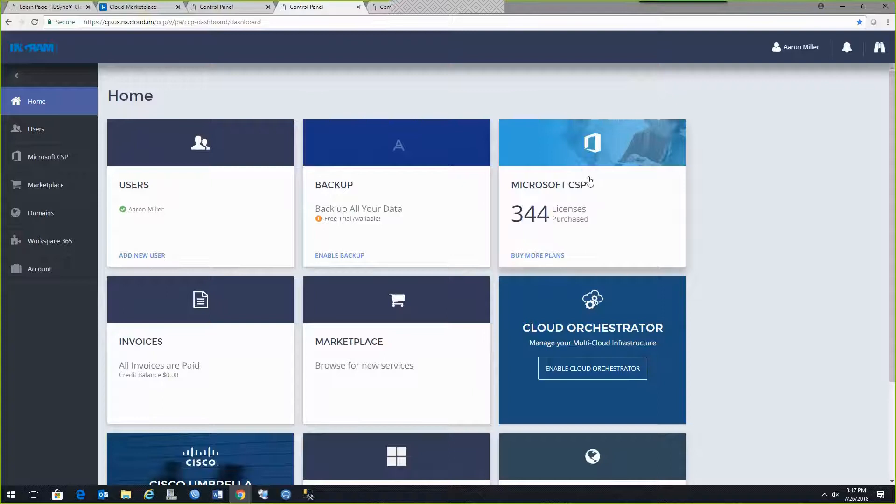
{"action": "left_click", "coordinate": [587, 182]}
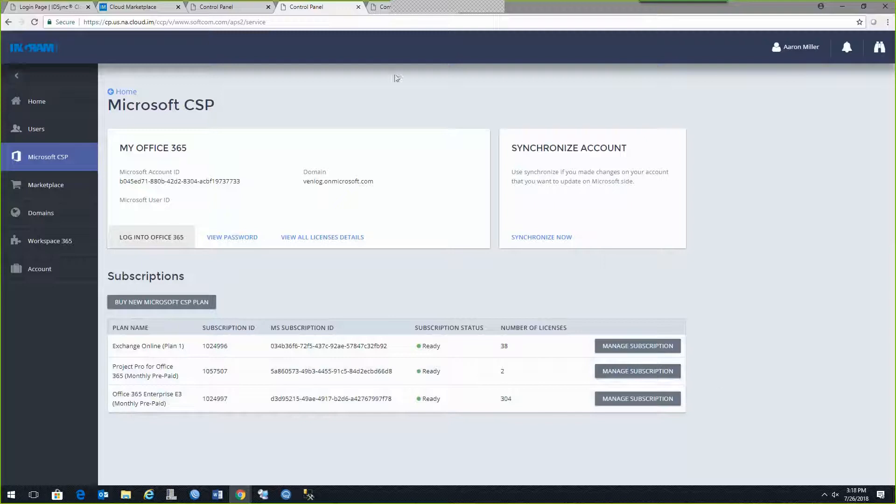
Step: Switch to IDSync Cloud and sign in with the saved account e-mail and the account password
{"action": "left_click", "coordinate": [29, 10]}
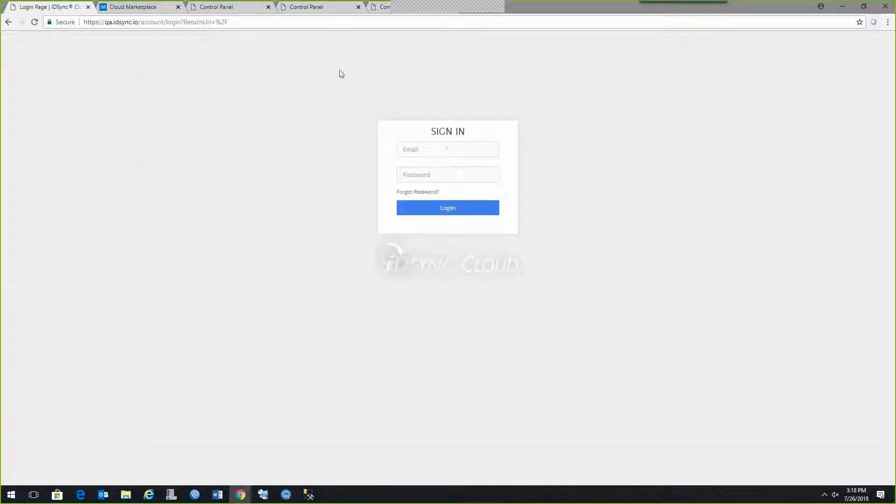
{"action": "left_click", "coordinate": [427, 152]}
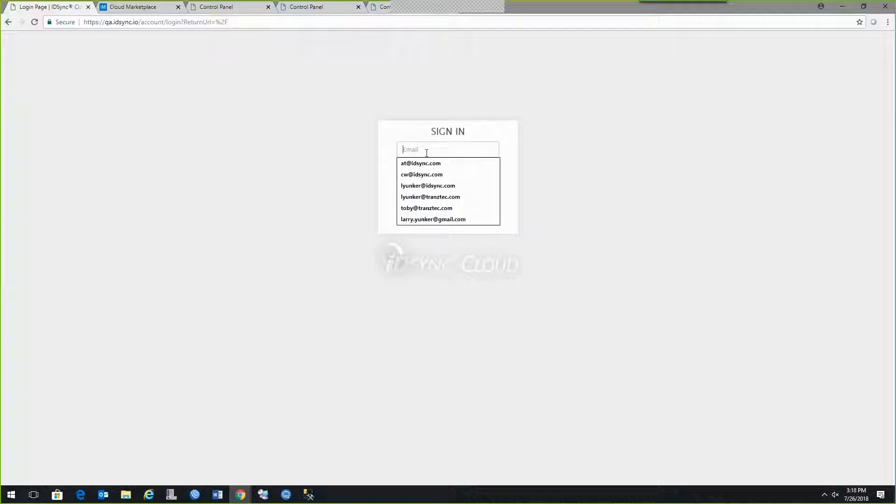
{"action": "key", "text": "Down"}
{"action": "key", "text": "Down"}
{"action": "key", "text": "Down"}
{"action": "key", "text": "Down"}
{"action": "key", "text": "Return"}
{"action": "left_click", "coordinate": [418, 174]}
{"action": "type", "text": "*********"}
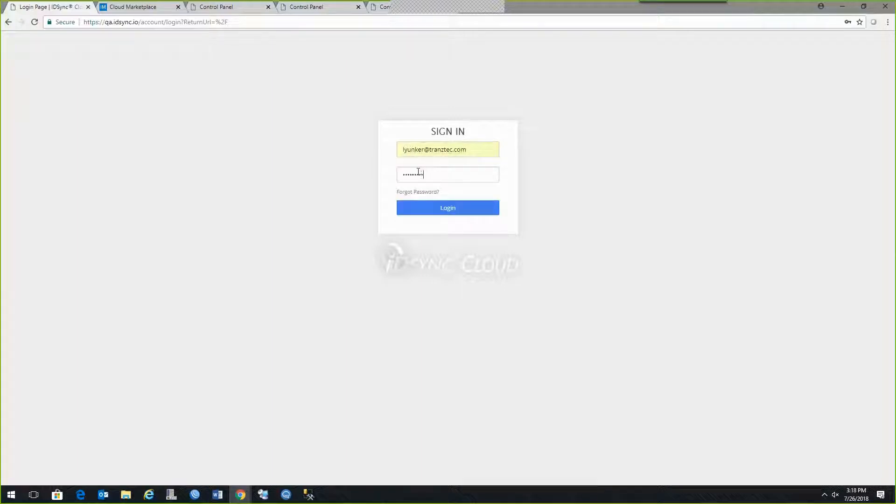
{"action": "left_click", "coordinate": [457, 212]}
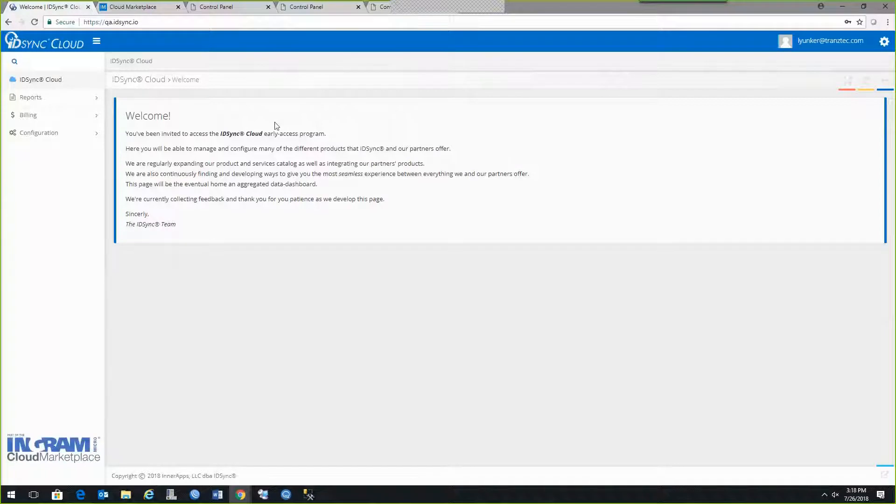
Step: Open the ConnectWise configuration and review the web-service host, account user and company ID settings
{"action": "left_click", "coordinate": [40, 134]}
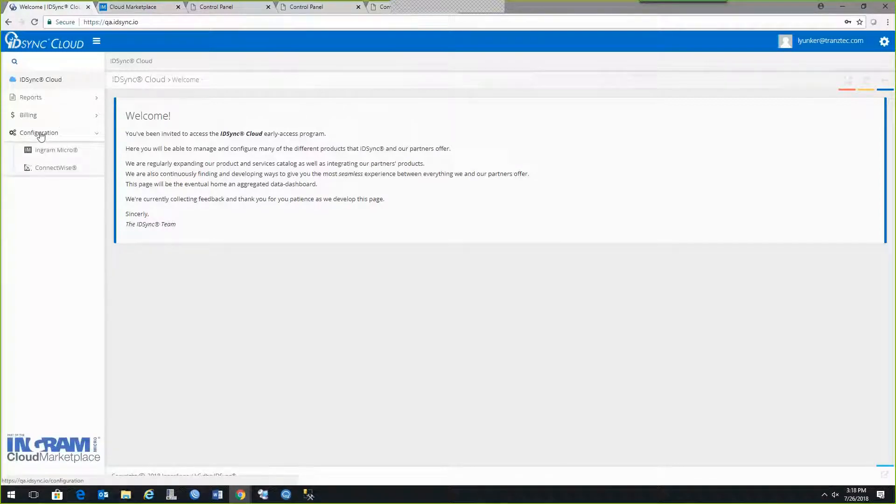
{"action": "left_click", "coordinate": [50, 169]}
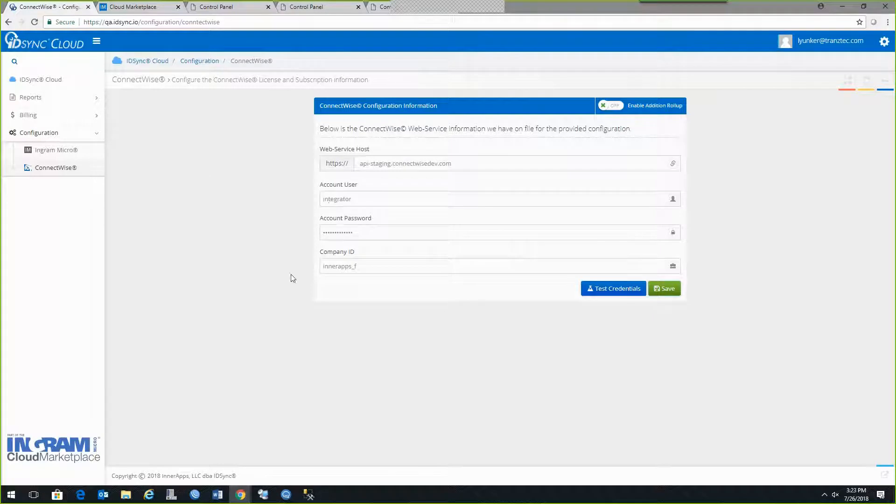
Step: Open the ConnectWise billing agreement mappings and expand the TRANSCORR customer
{"action": "left_click", "coordinate": [29, 120]}
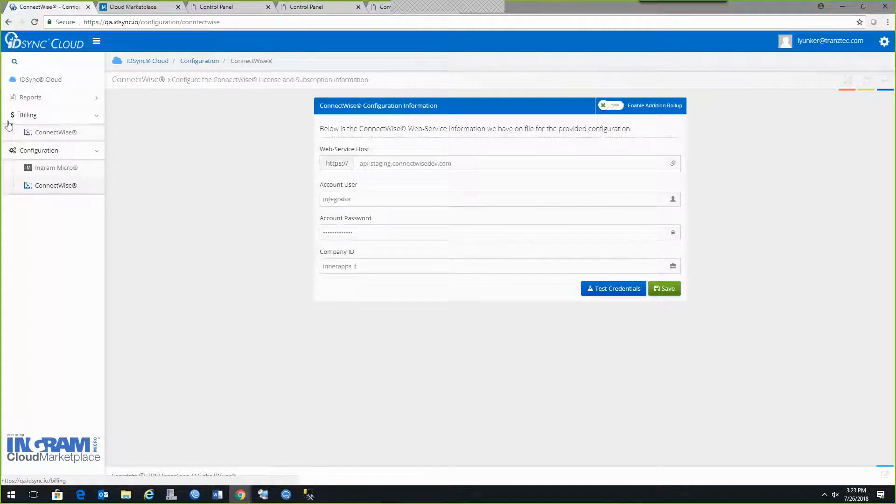
{"action": "left_click", "coordinate": [45, 135]}
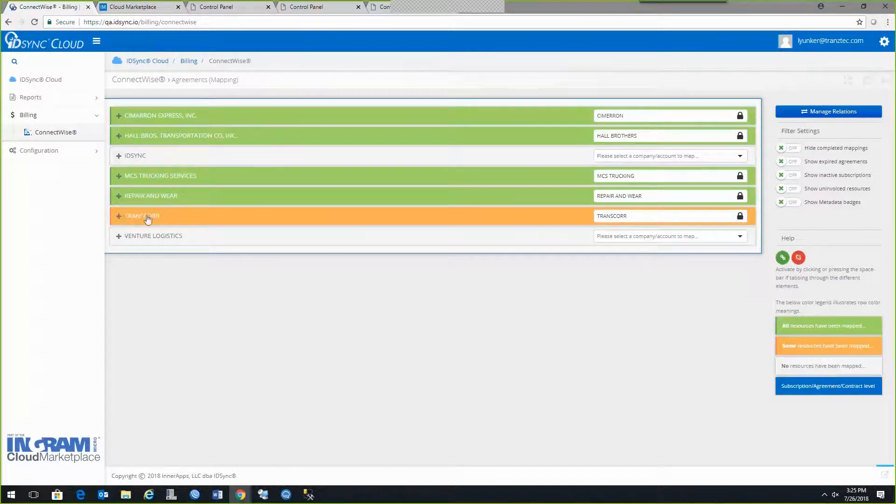
{"action": "left_click", "coordinate": [119, 217]}
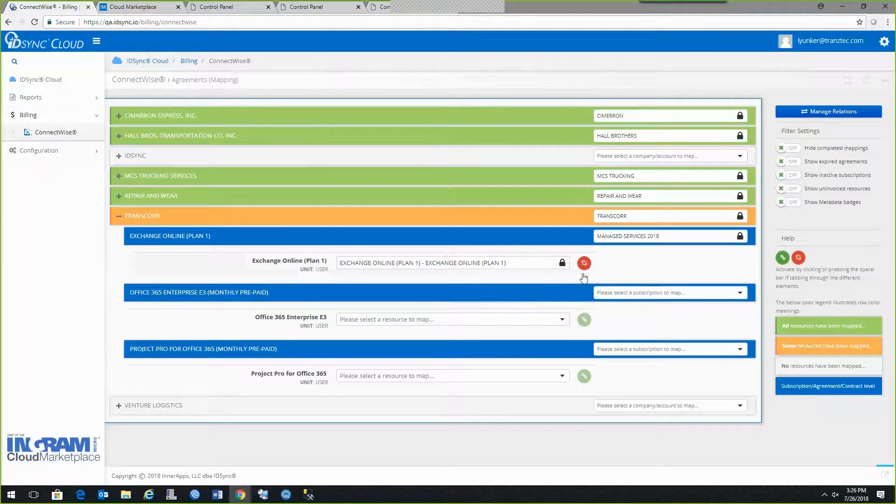
Step: Assign Transcorr's Office 365 Enterprise E3 (Monthly Pre-Paid) subscription to the Managed Services 2018 agreement
{"action": "left_click", "coordinate": [741, 292]}
{"action": "left_click", "coordinate": [741, 292]}
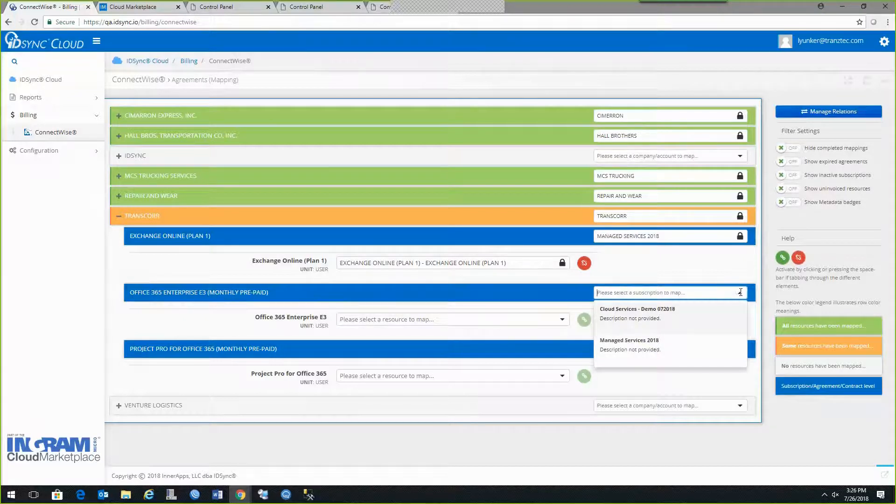
{"action": "left_click", "coordinate": [635, 346]}
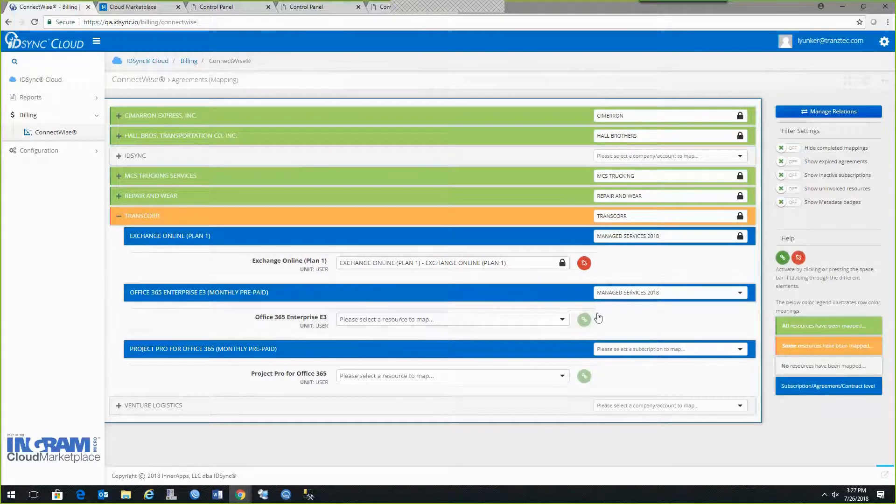
Step: Find the Office 365 Enterprise E3 (Monthly) product and map Transcorr's Office 365 Enterprise E3 resource to it
{"action": "left_click", "coordinate": [563, 320]}
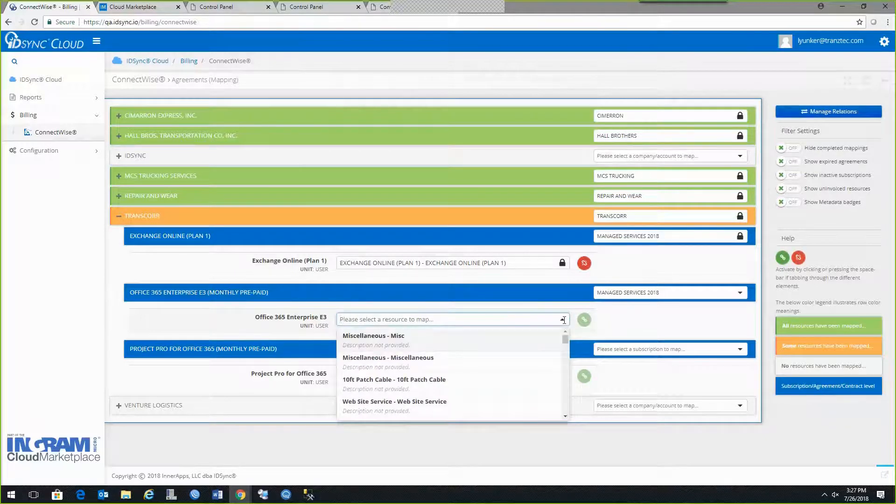
{"action": "type", "text": "ofl"}
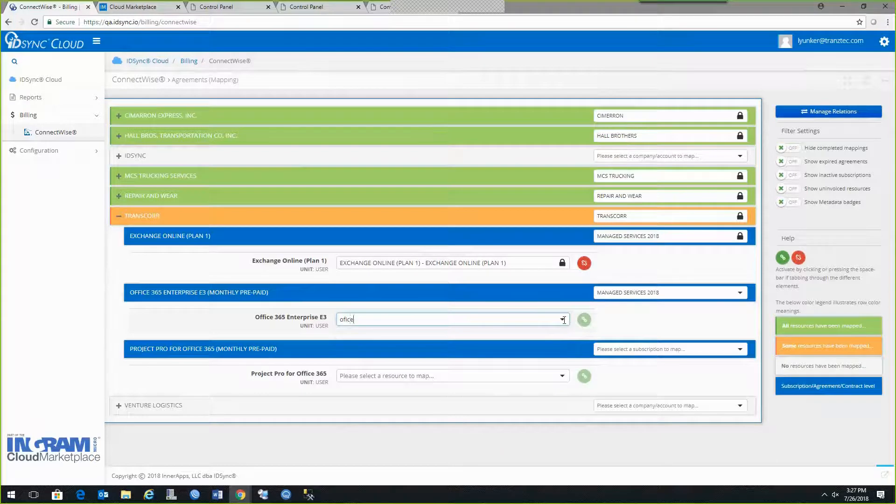
{"action": "key", "text": "BackSpace"}
{"action": "type", "text": "fic"}
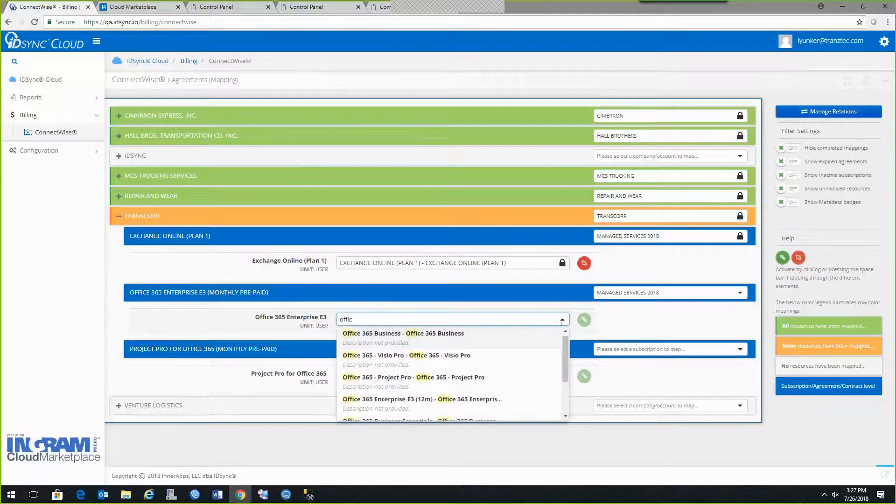
{"action": "left_click_drag", "start_coordinate": [564, 354], "coordinate": [562, 387]}
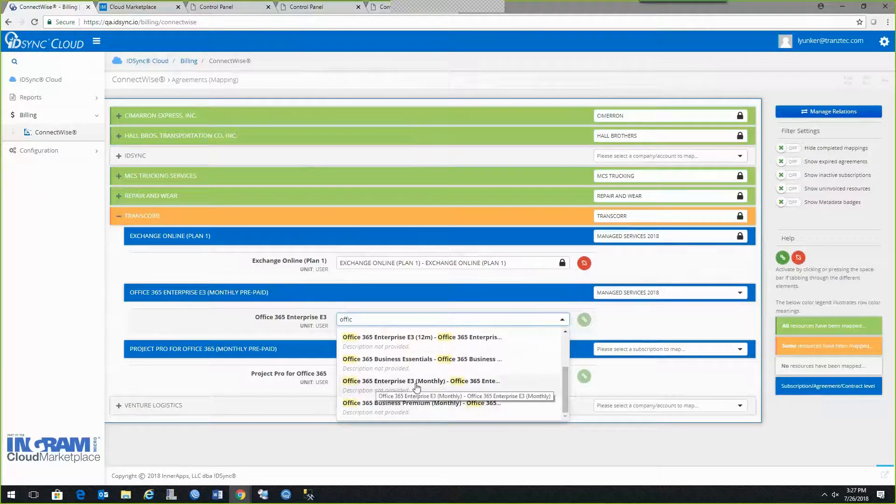
{"action": "left_click", "coordinate": [433, 386]}
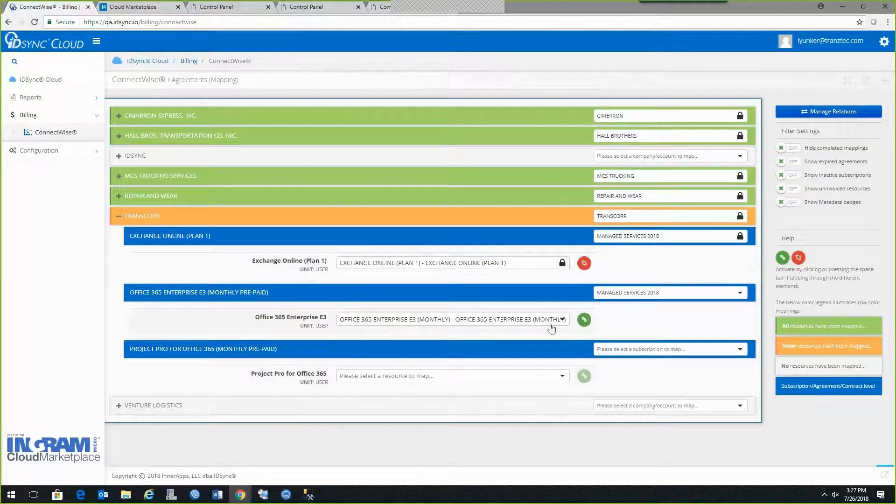
{"action": "left_click", "coordinate": [584, 320]}
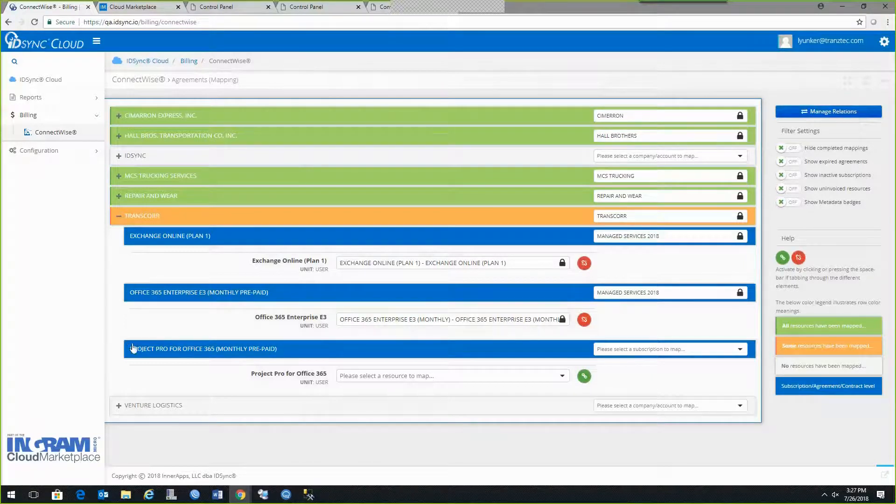
Step: Map Transcorr's Project Pro for Office 365 subscription to Managed Services 2018 and its resource to Office 365 - Project Pro
{"action": "left_click", "coordinate": [741, 349]}
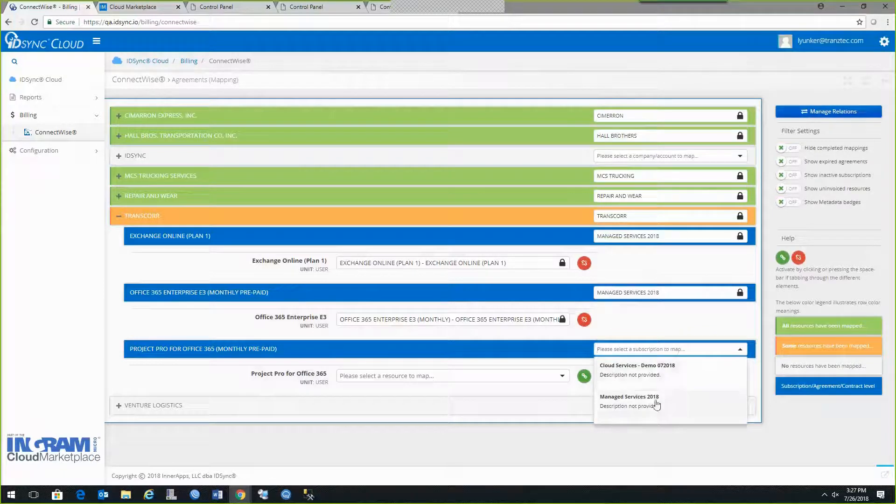
{"action": "left_click", "coordinate": [650, 404]}
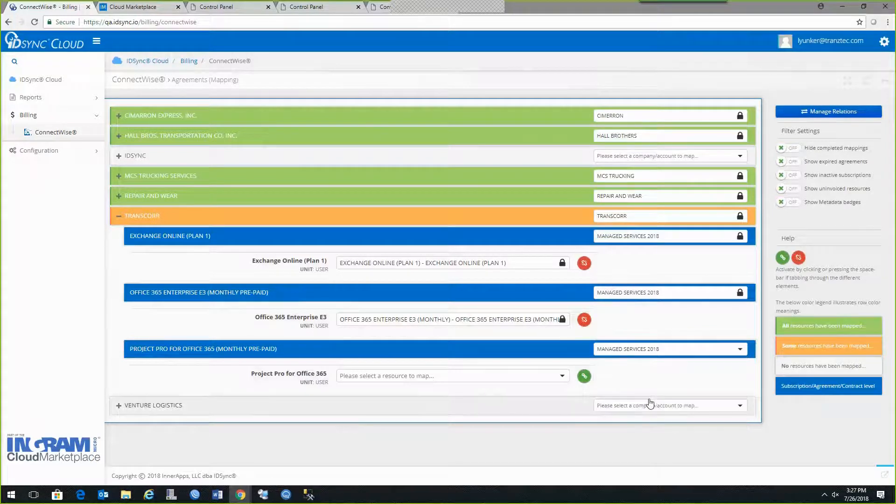
{"action": "left_click", "coordinate": [563, 376]}
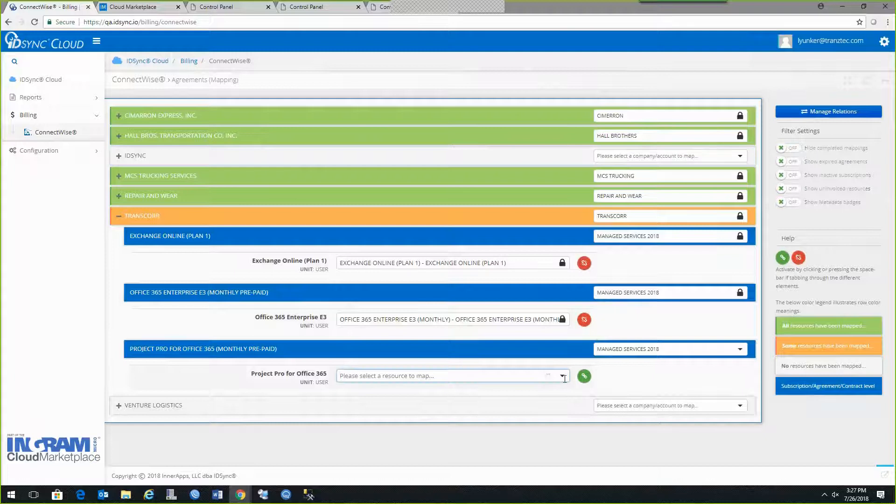
{"action": "type", "text": "offic"}
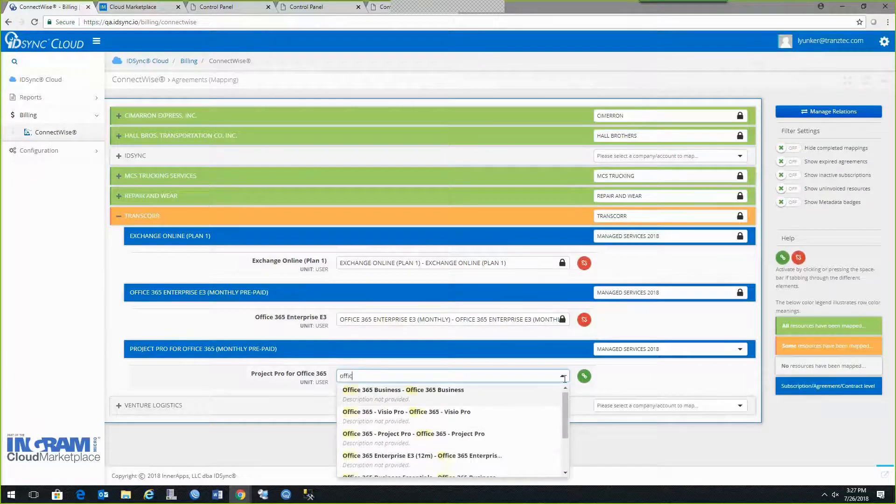
{"action": "left_click", "coordinate": [386, 438]}
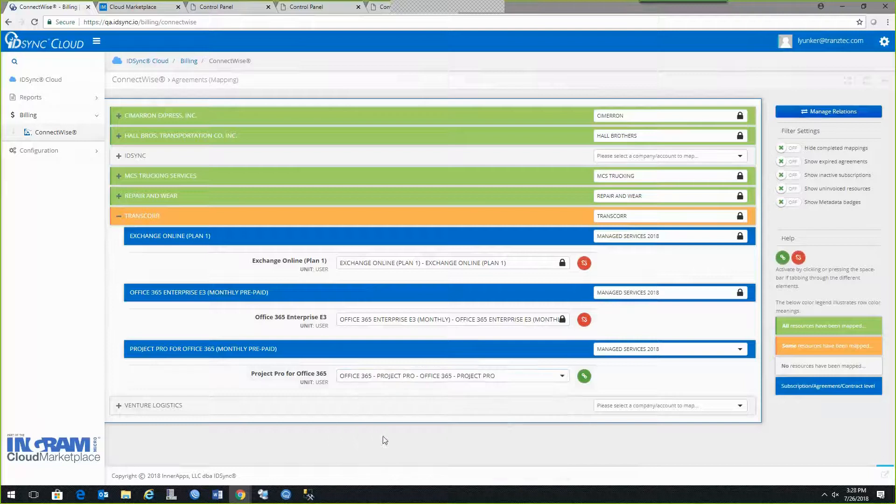
{"action": "left_click", "coordinate": [584, 376]}
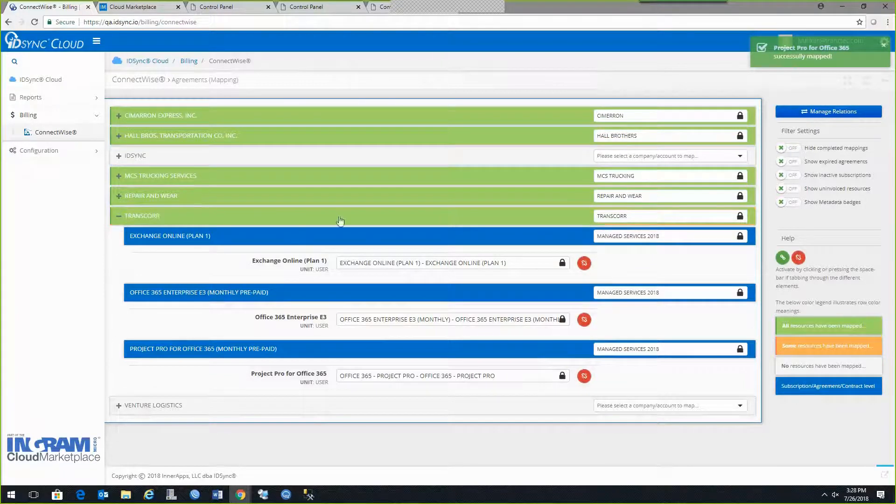
Step: Compare Transcorr's ConnectWise mappings with its Microsoft CSP subscriptions in the Ingram control panel, ending with TRANSCORR collapsed
{"action": "left_click", "coordinate": [117, 216]}
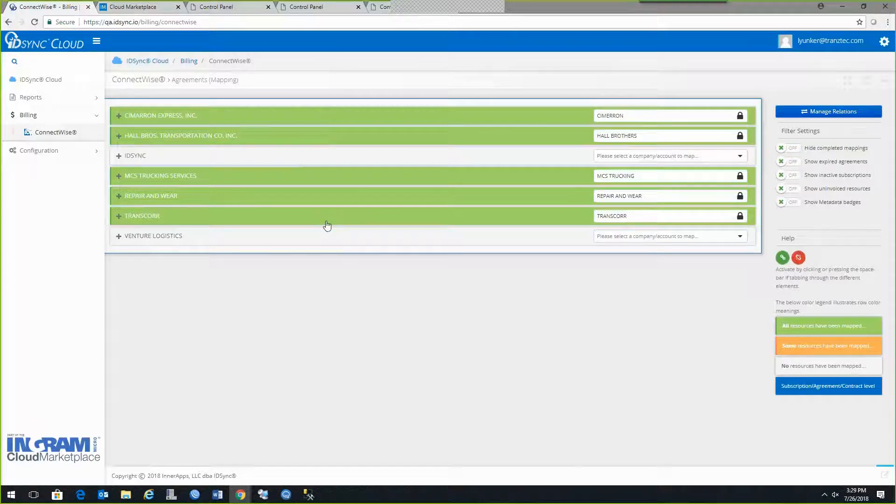
{"action": "left_click", "coordinate": [124, 216]}
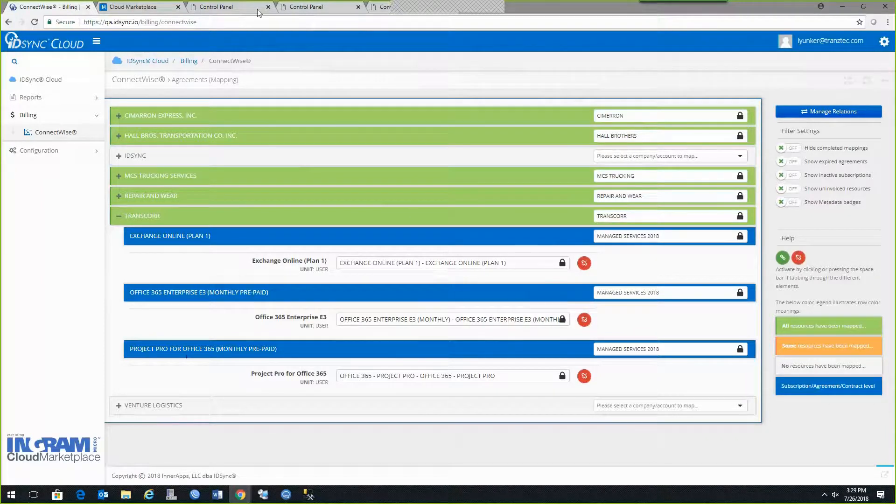
{"action": "left_click", "coordinate": [382, 6]}
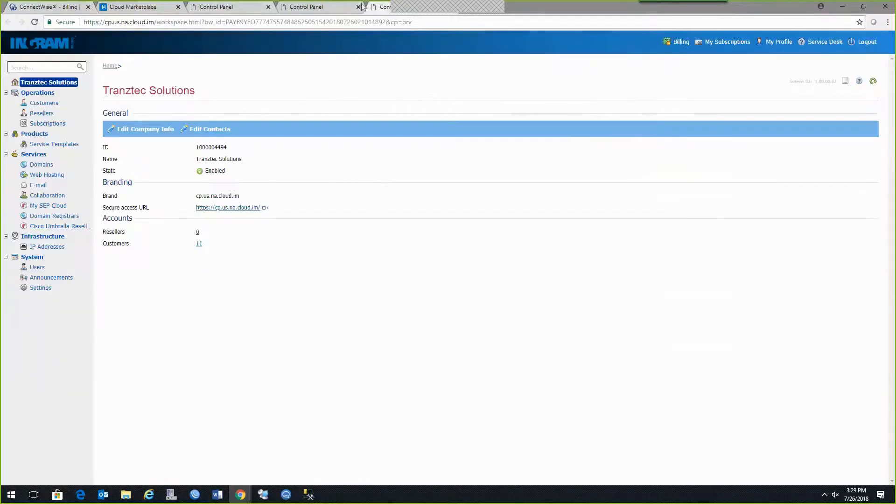
{"action": "left_click", "coordinate": [314, 9]}
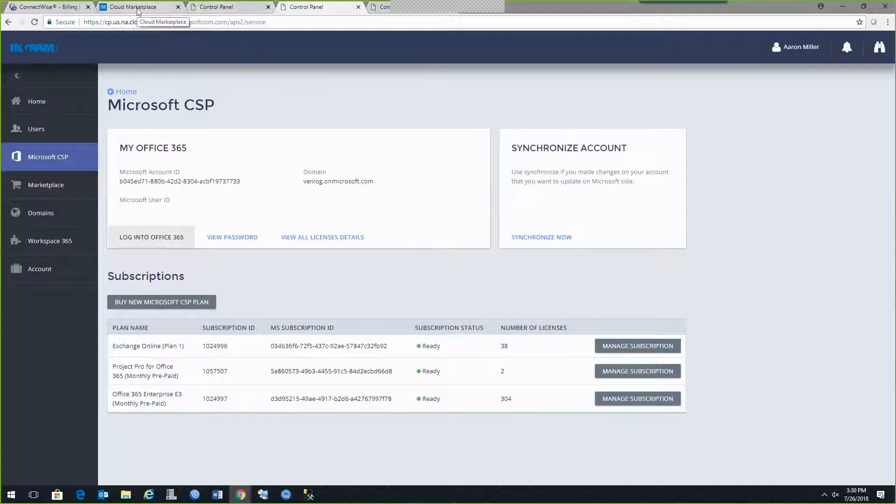
{"action": "left_click", "coordinate": [52, 10]}
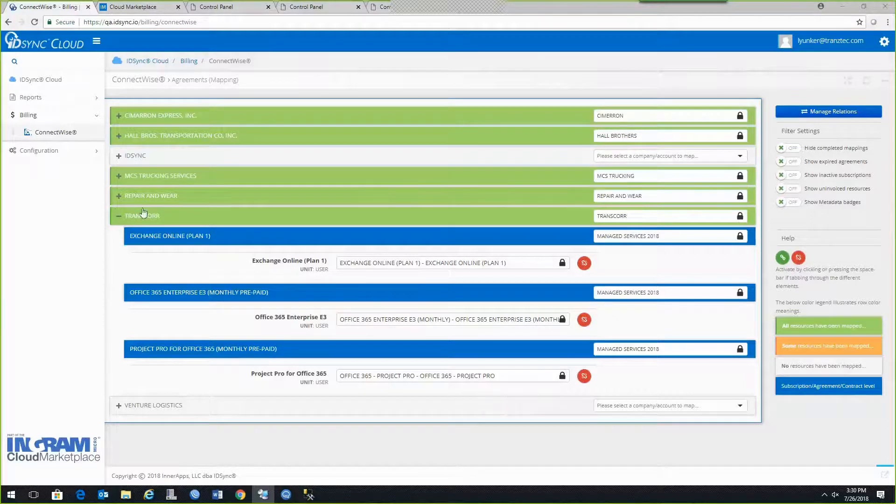
{"action": "left_click", "coordinate": [119, 217]}
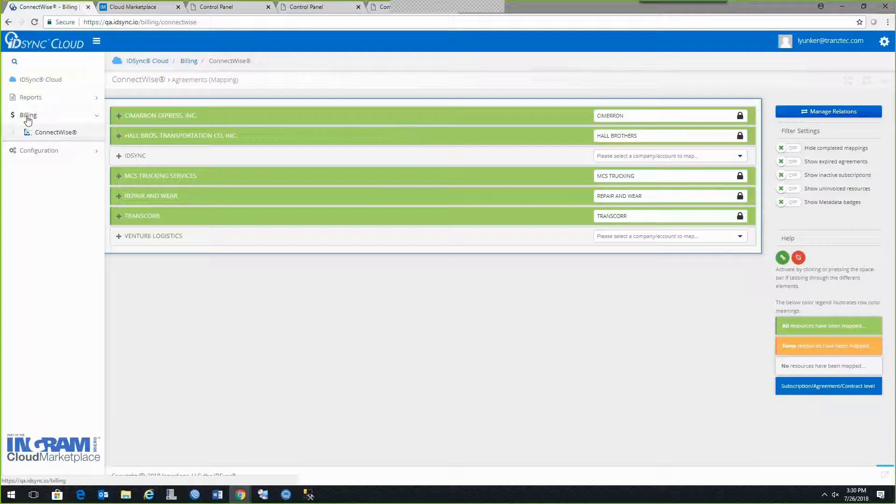
Step: Open the Subscription Report, filter its list to Transcorr from the licenses-per-customer chart, and clear the filter again
{"action": "left_click", "coordinate": [50, 117]}
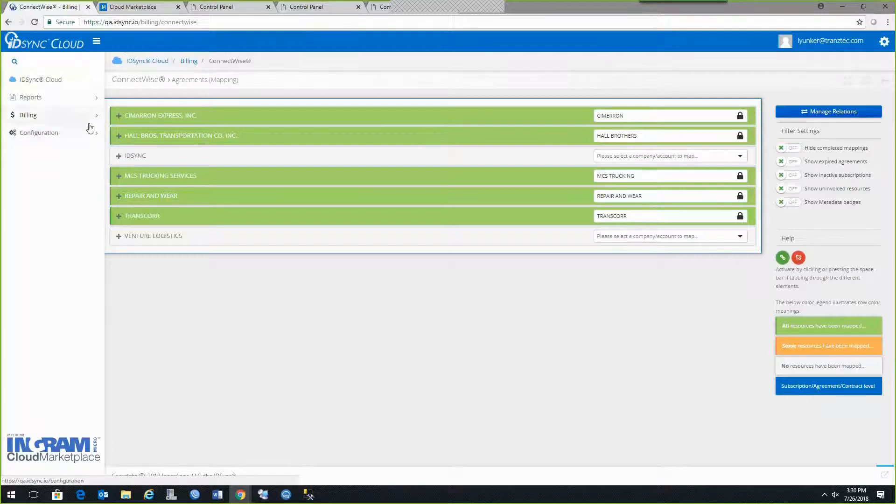
{"action": "left_click", "coordinate": [30, 99]}
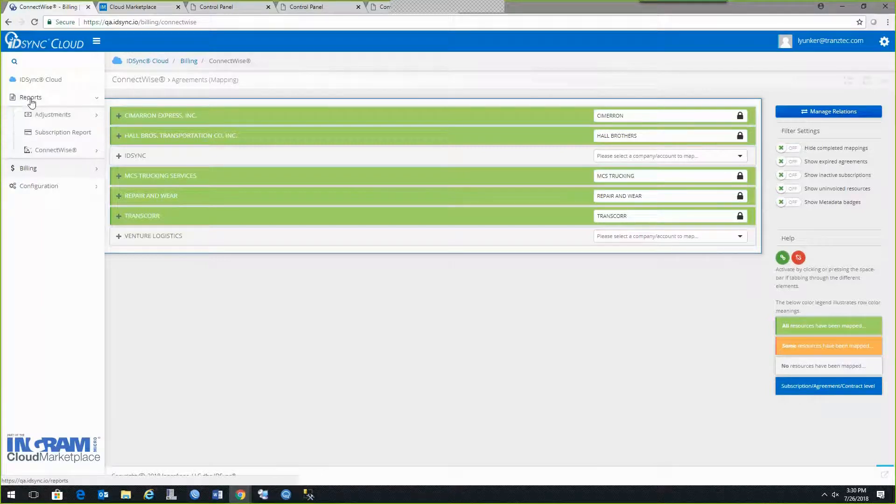
{"action": "left_click", "coordinate": [52, 138]}
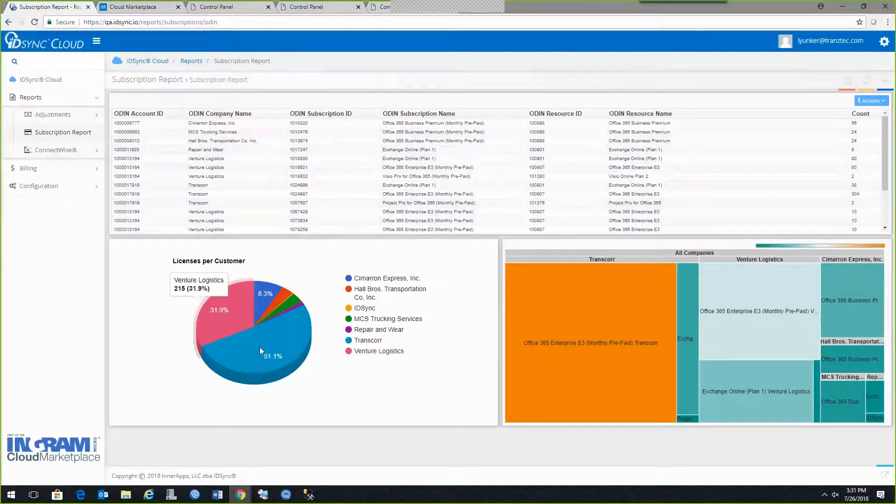
{"action": "mouse_move", "coordinate": [280, 334]}
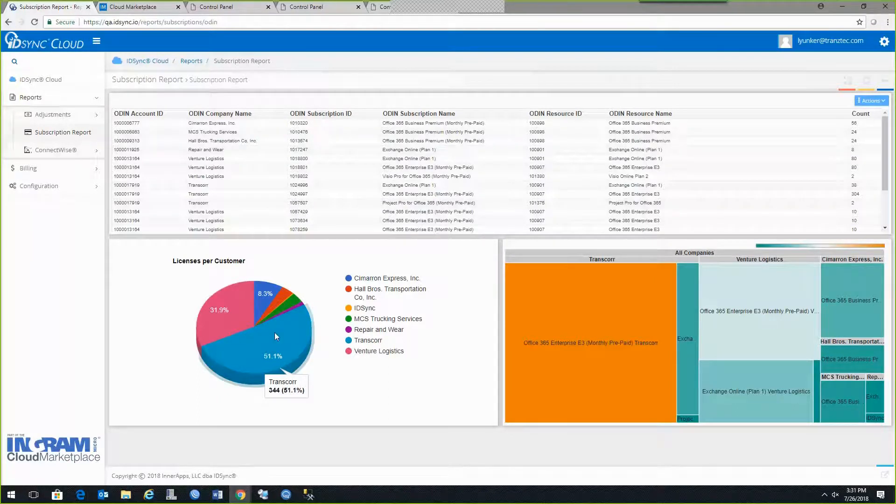
{"action": "left_click", "coordinate": [274, 333]}
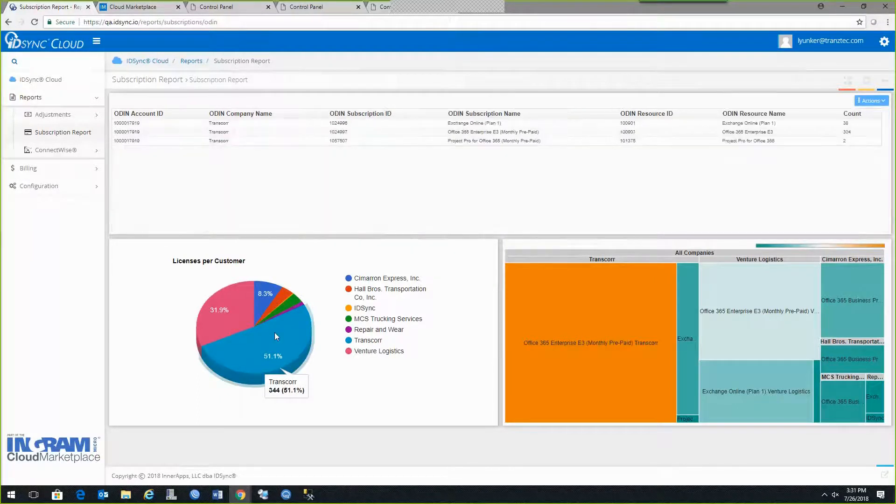
{"action": "left_click", "coordinate": [502, 139]}
Step: Filter the Subscription Report by individual Transcorr and Venture Logistics blocks in the treemap, restore the full list, and check the export options
{"action": "left_click", "coordinate": [579, 325]}
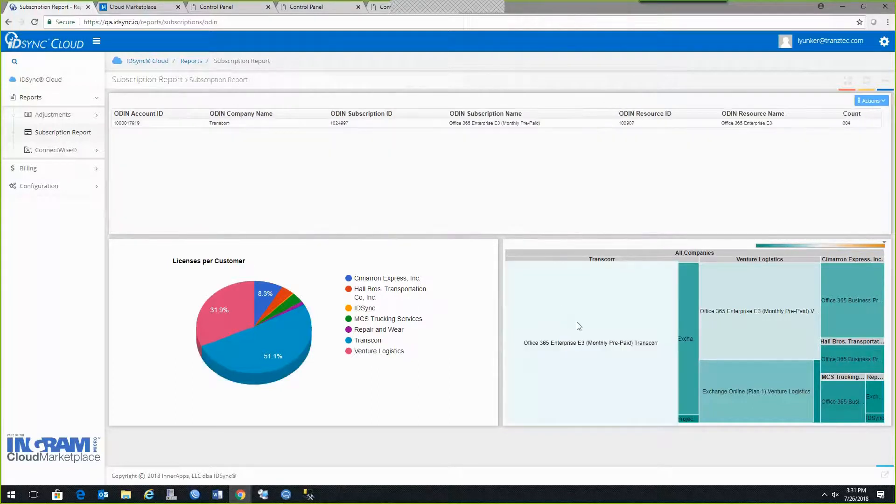
{"action": "left_click", "coordinate": [800, 379]}
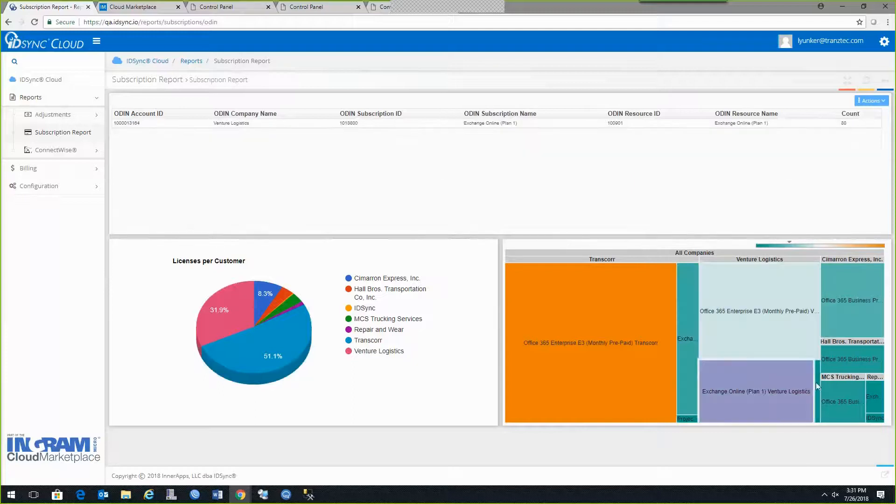
{"action": "left_click", "coordinate": [794, 301]}
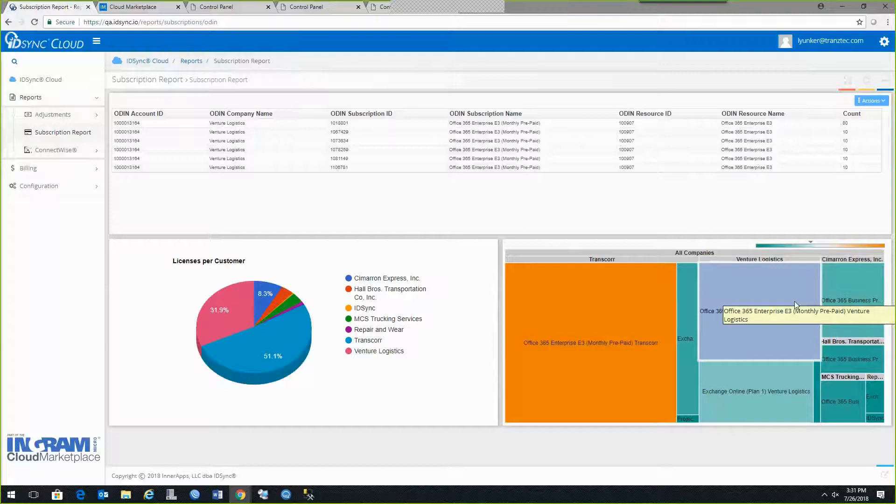
{"action": "left_click", "coordinate": [789, 380]}
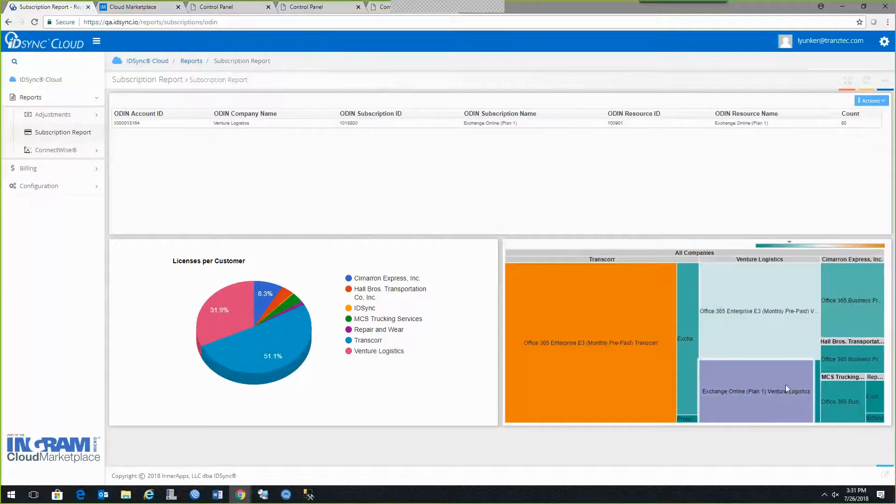
{"action": "left_click", "coordinate": [686, 324]}
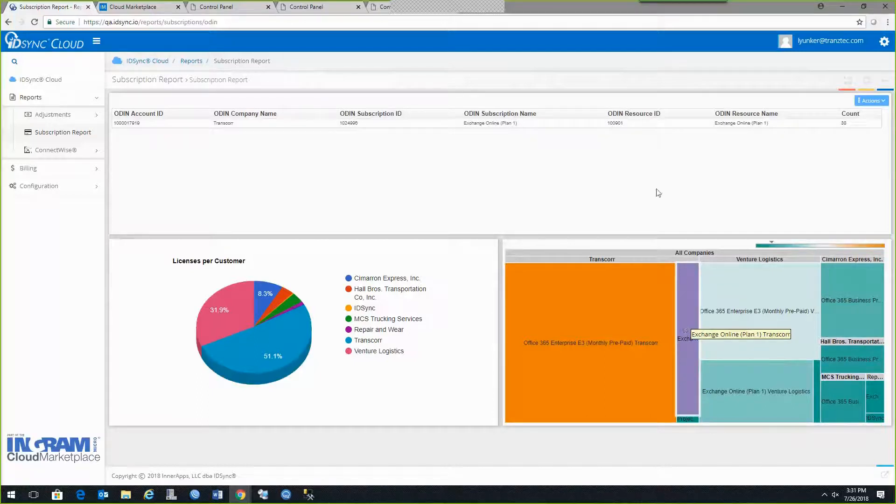
{"action": "left_click", "coordinate": [578, 127]}
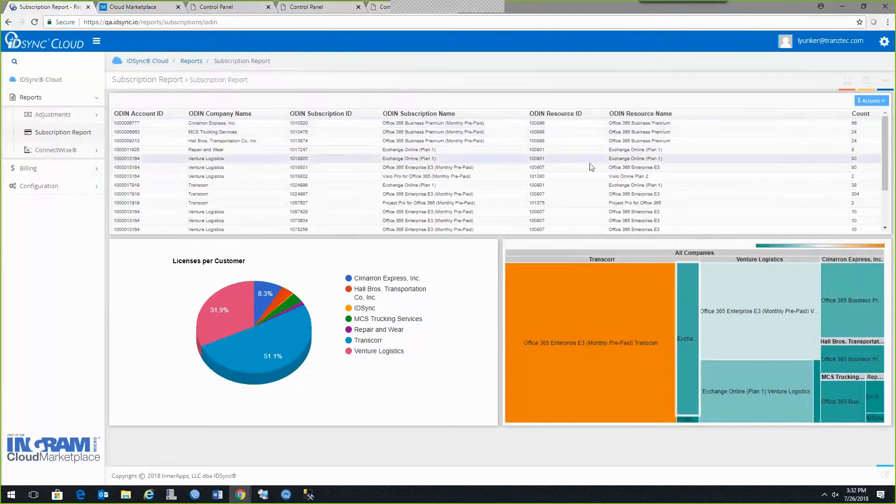
{"action": "left_click", "coordinate": [874, 103]}
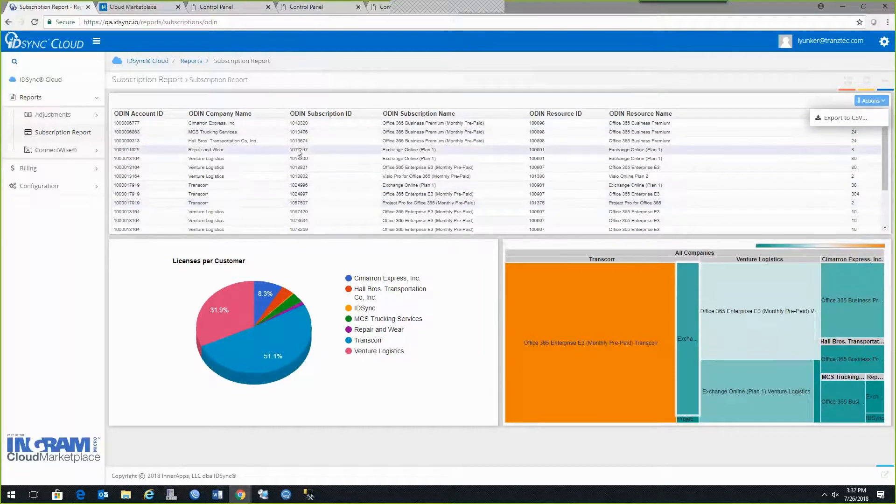
{"action": "left_click", "coordinate": [366, 74]}
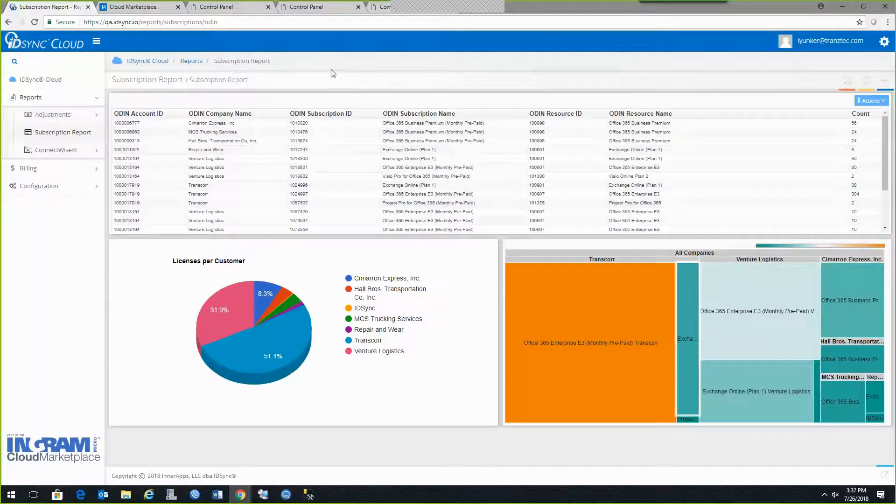
Step: Review the ConnectWise Linked report and the ConnectWise Unlinked report
{"action": "left_click", "coordinate": [68, 151]}
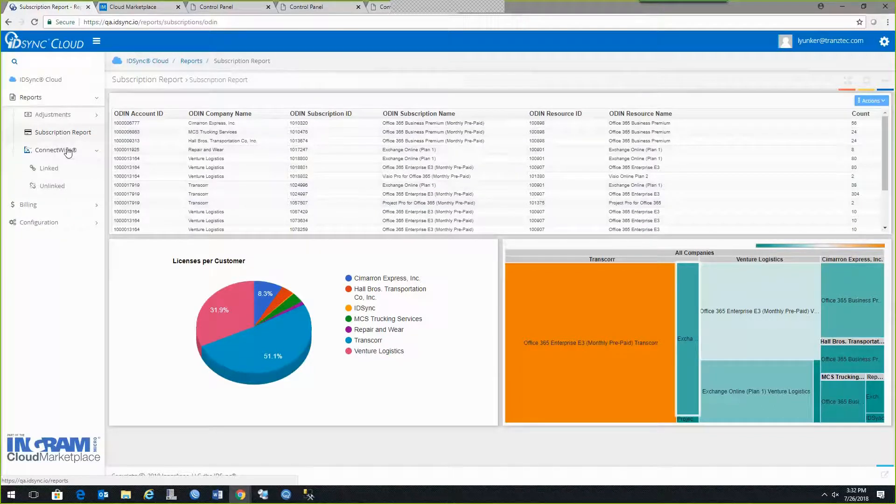
{"action": "left_click", "coordinate": [49, 168]}
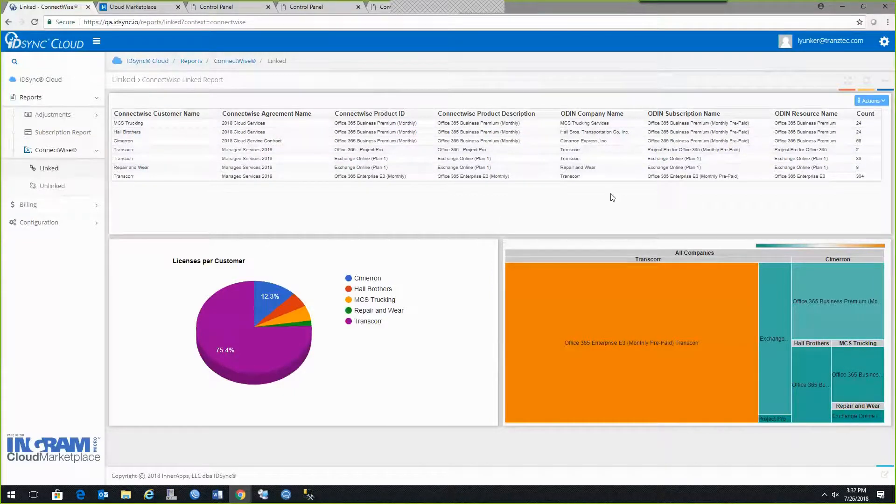
{"action": "left_click", "coordinate": [45, 188]}
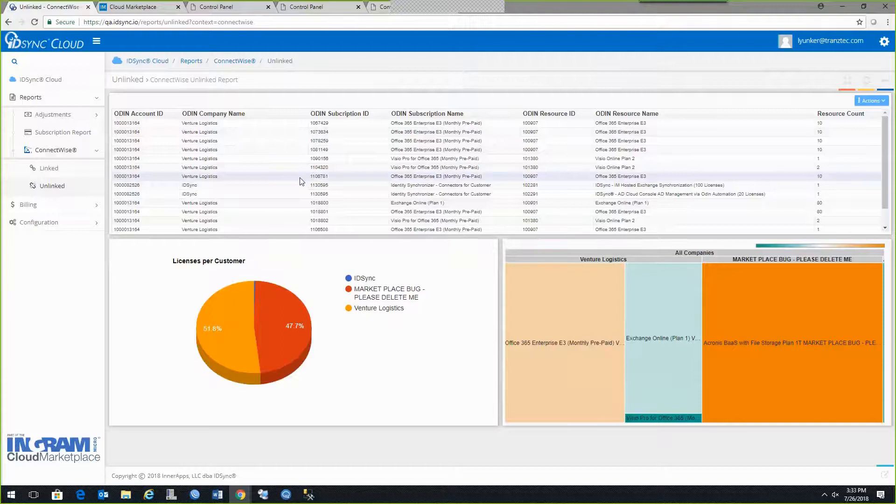
Step: Open the Adjustments log and show the last 30 days
{"action": "left_click", "coordinate": [70, 120]}
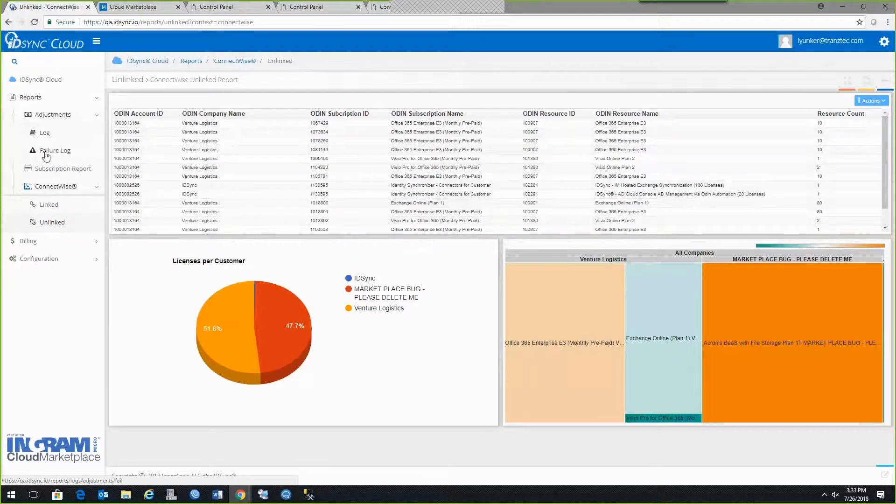
{"action": "left_click", "coordinate": [44, 136]}
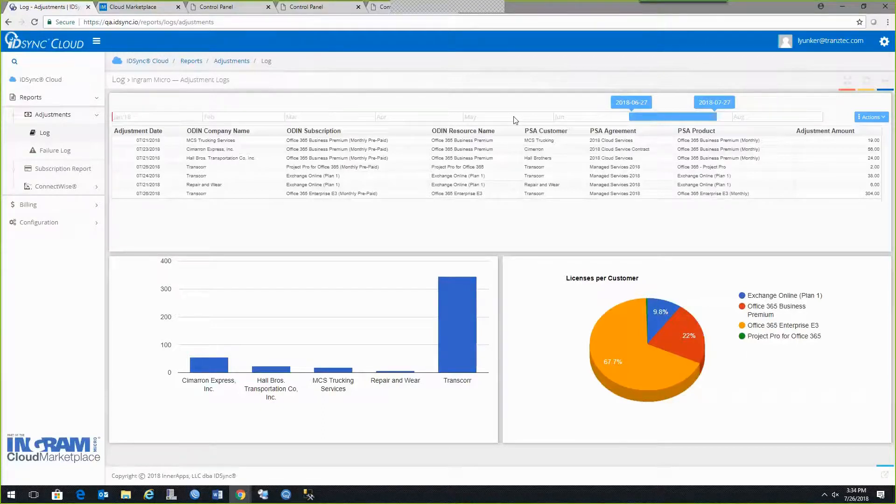
{"action": "left_click", "coordinate": [876, 120]}
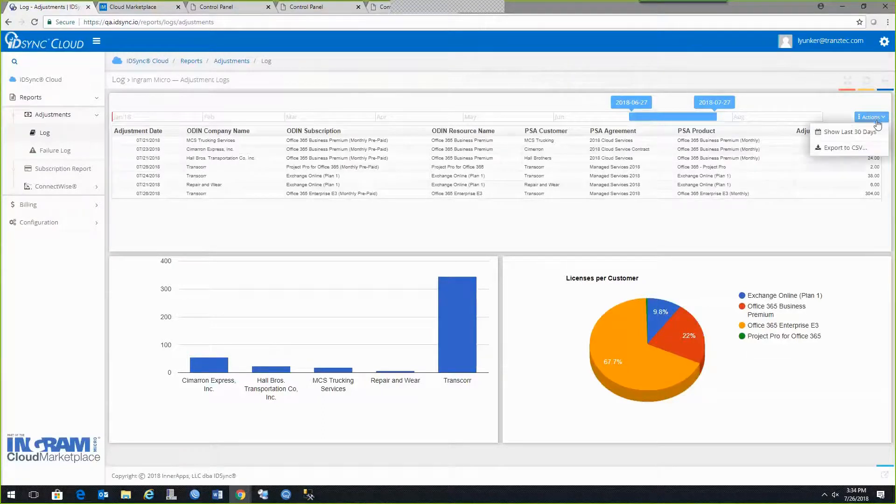
{"action": "left_click", "coordinate": [837, 135]}
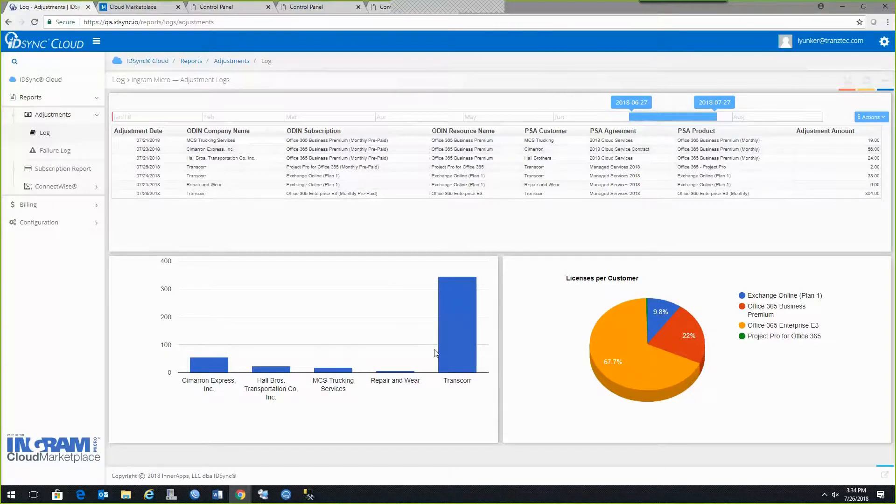
Step: Filter the adjustment log to Transcorr, set its date range to 2018-07-06 through 2018-08-04, and open the adjustments Failure Log
{"action": "mouse_move", "coordinate": [448, 319]}
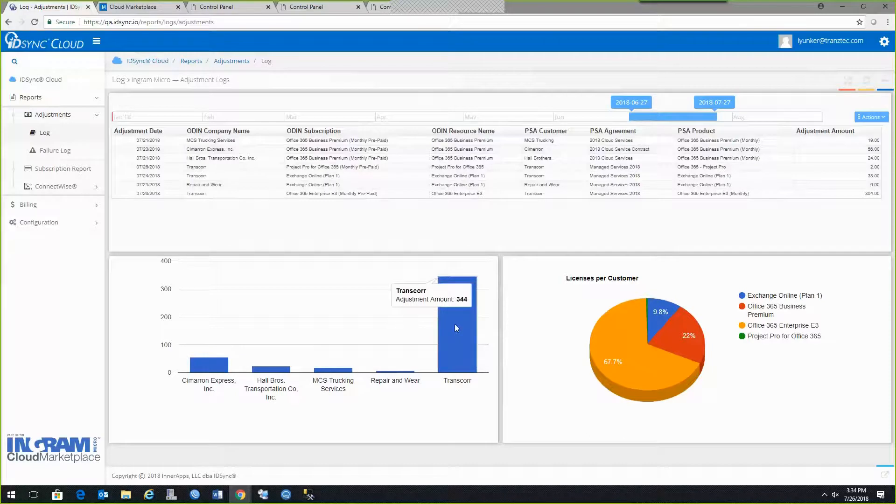
{"action": "left_click", "coordinate": [456, 328]}
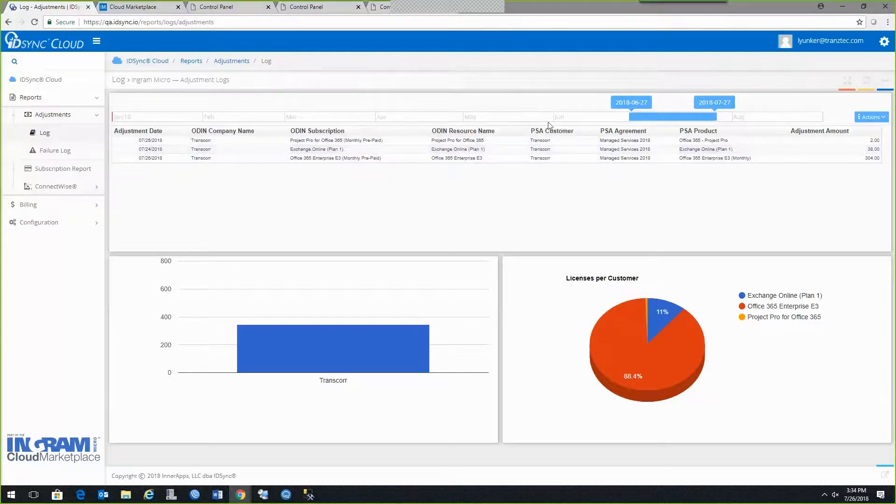
{"action": "mouse_move", "coordinate": [713, 118]}
{"action": "left_mouse_down"}
{"action": "mouse_move", "coordinate": [679, 116]}
{"action": "mouse_move", "coordinate": [698, 117]}
{"action": "left_mouse_up"}
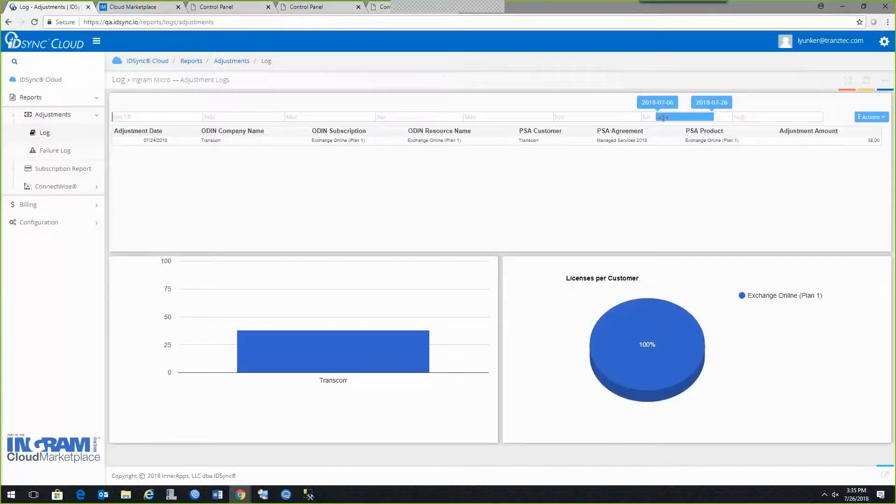
{"action": "left_click_drag", "start_coordinate": [712, 116], "coordinate": [739, 116]}
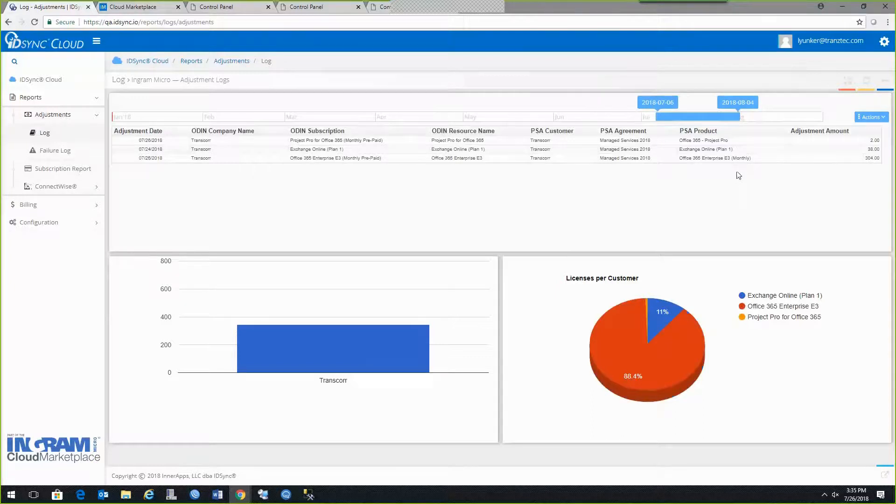
{"action": "left_click", "coordinate": [45, 151]}
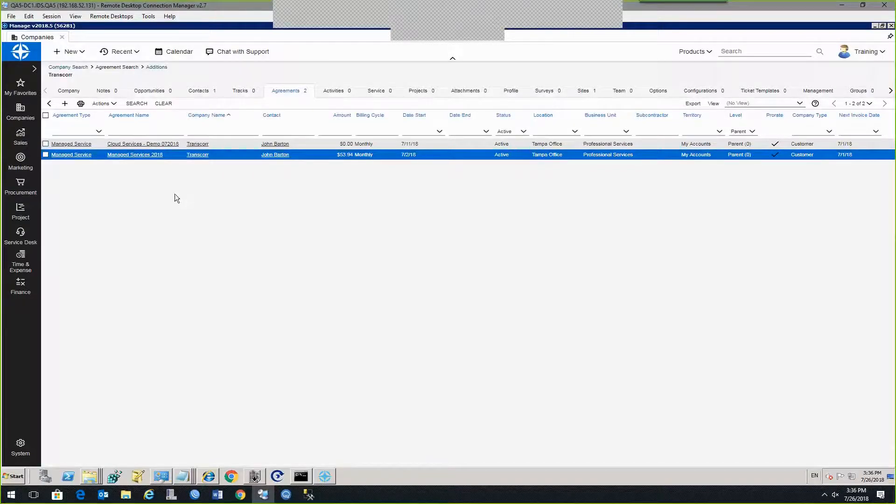
Step: Switch to ConnectWise Manage and open the additions of Transcorr's Managed Services 2018 agreement
{"action": "left_click_drag", "start_coordinate": [50, 76], "coordinate": [73, 77]}
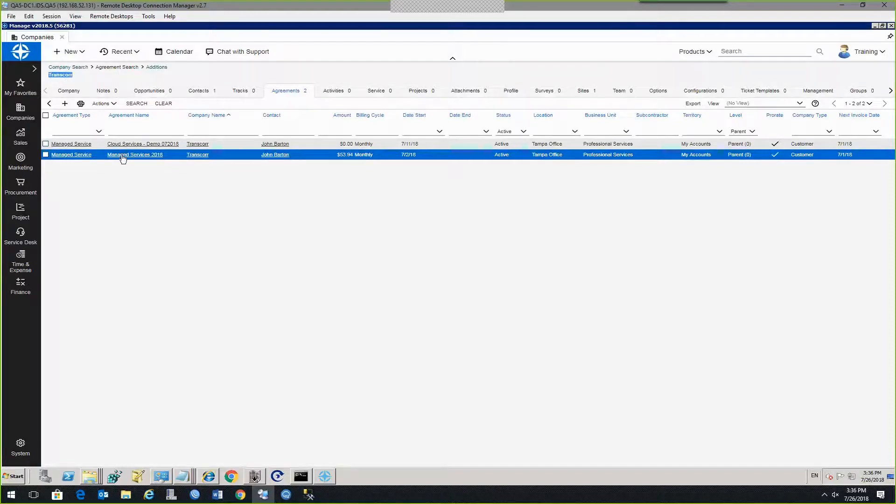
{"action": "left_click", "coordinate": [155, 156]}
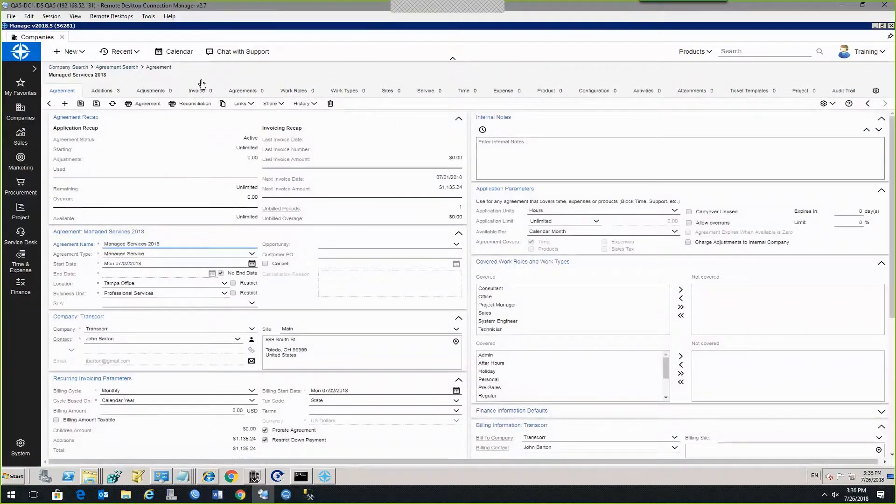
{"action": "left_click", "coordinate": [107, 93]}
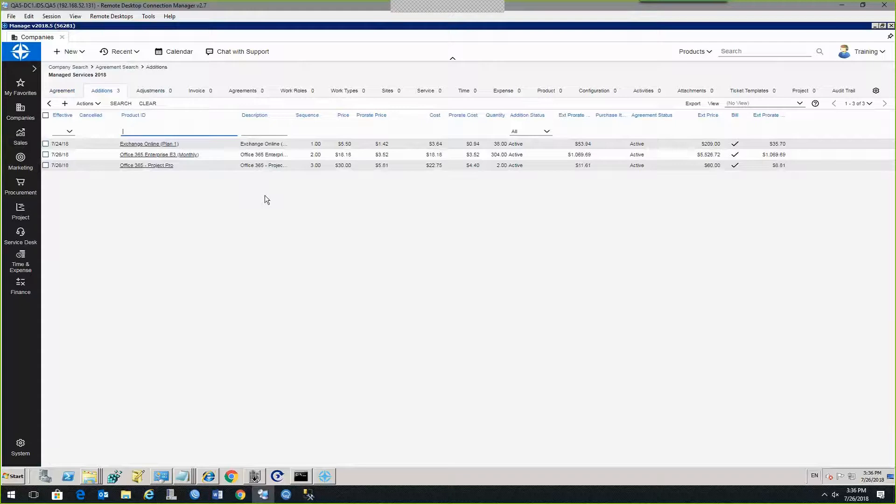
Step: Select the Office 365 Enterprise E3 (Monthly) and Exchange Online (Plan 1) additions to check their dates, quantities and prorated amounts
{"action": "left_click", "coordinate": [117, 144]}
{"action": "left_click", "coordinate": [55, 155]}
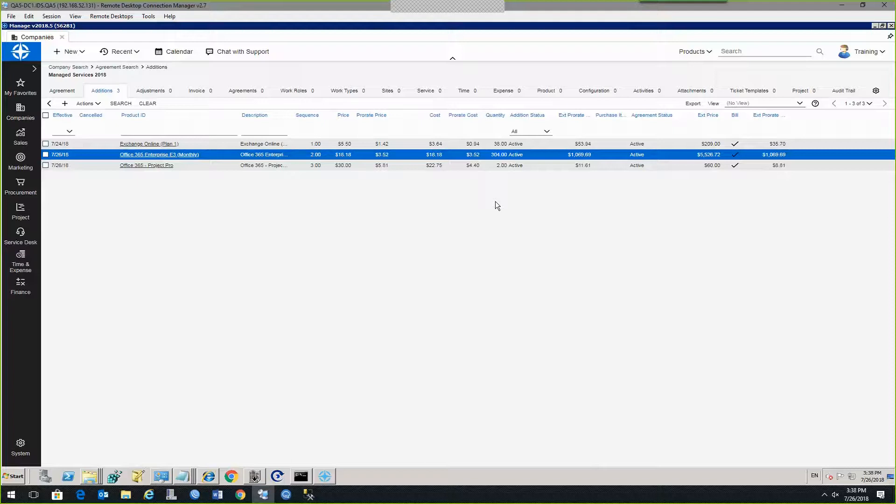
{"action": "left_click", "coordinate": [542, 144], "text": "ctrl"}
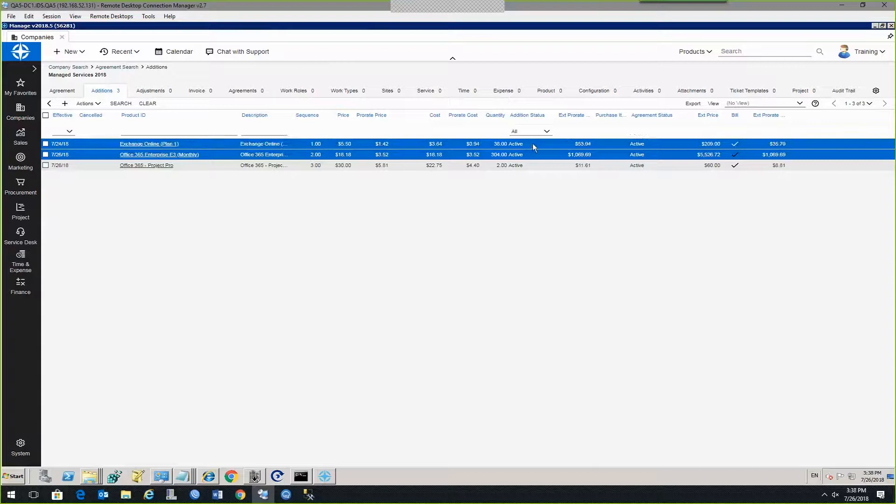